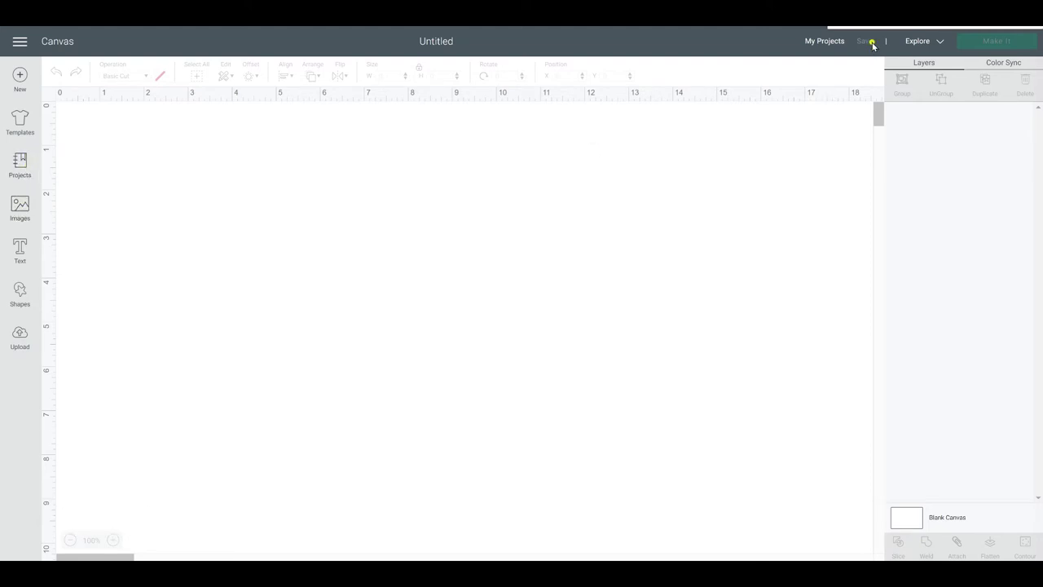
Switch the machine setting from the Explore family to Cricut Joy
click(921, 46)
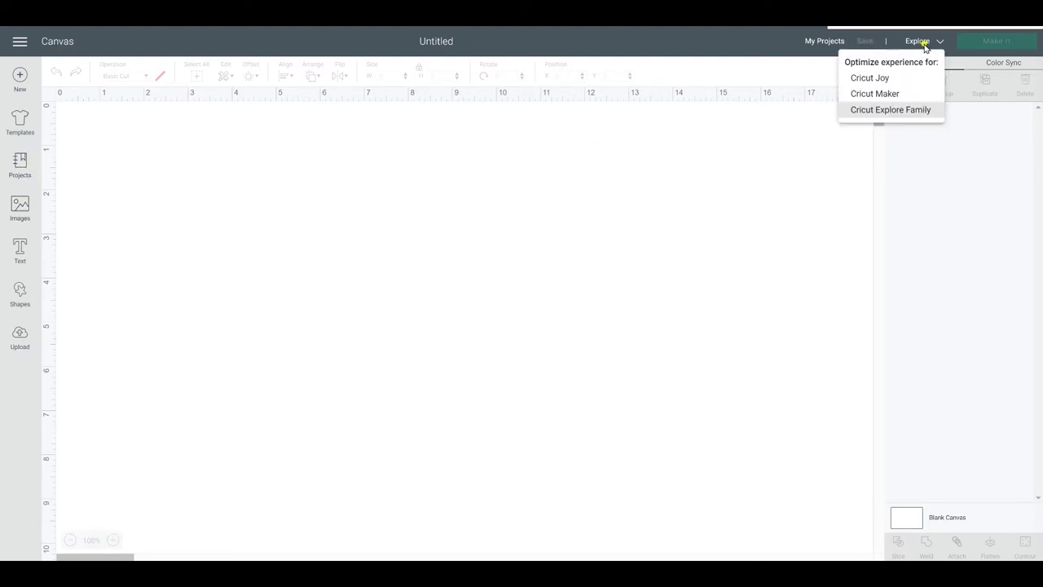
click(889, 83)
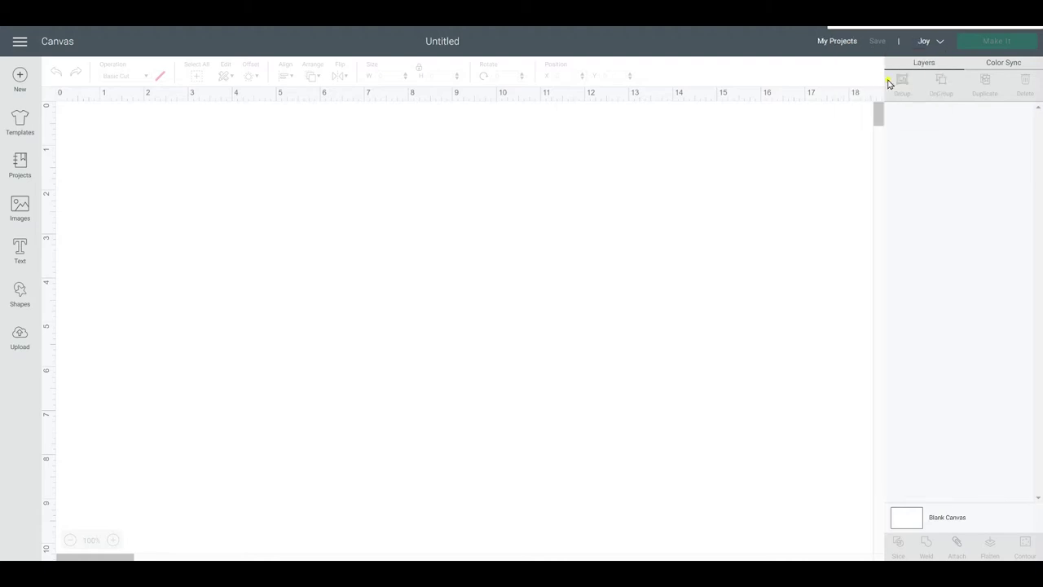
Add a new text box and set its font to Walter using the font search
click(20, 252)
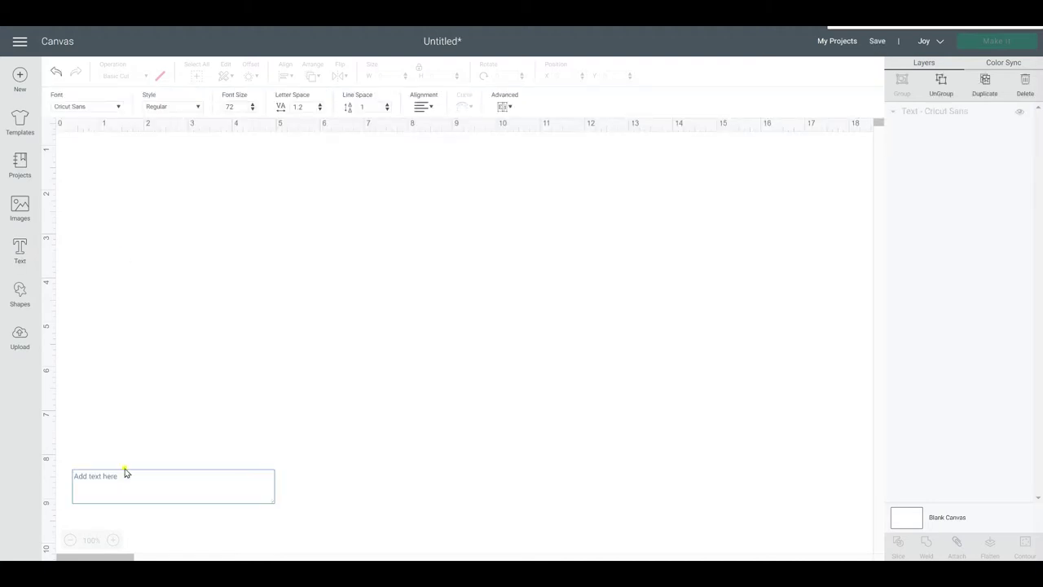
click(114, 106)
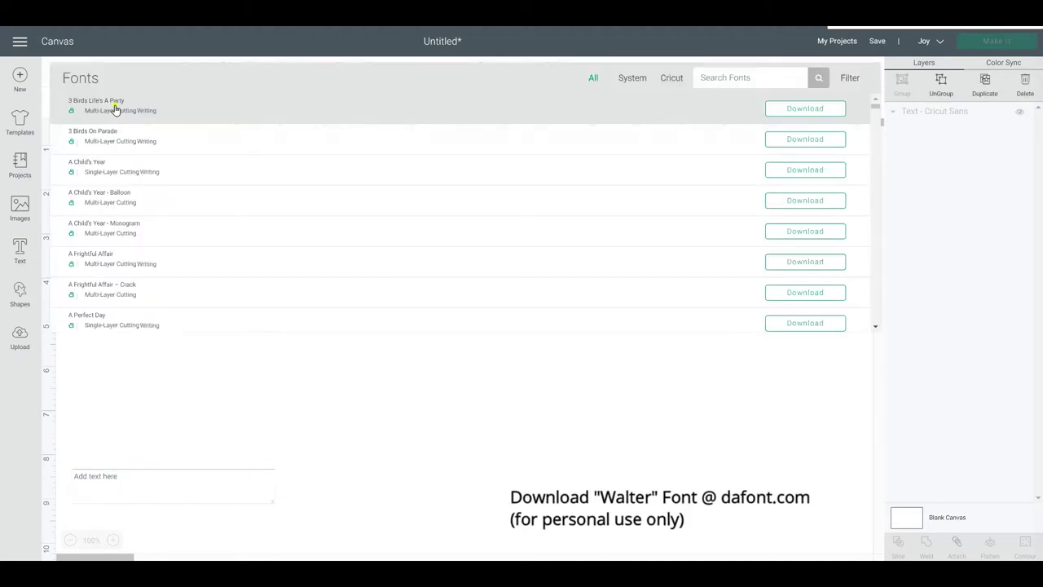
click(755, 80)
text(walt)
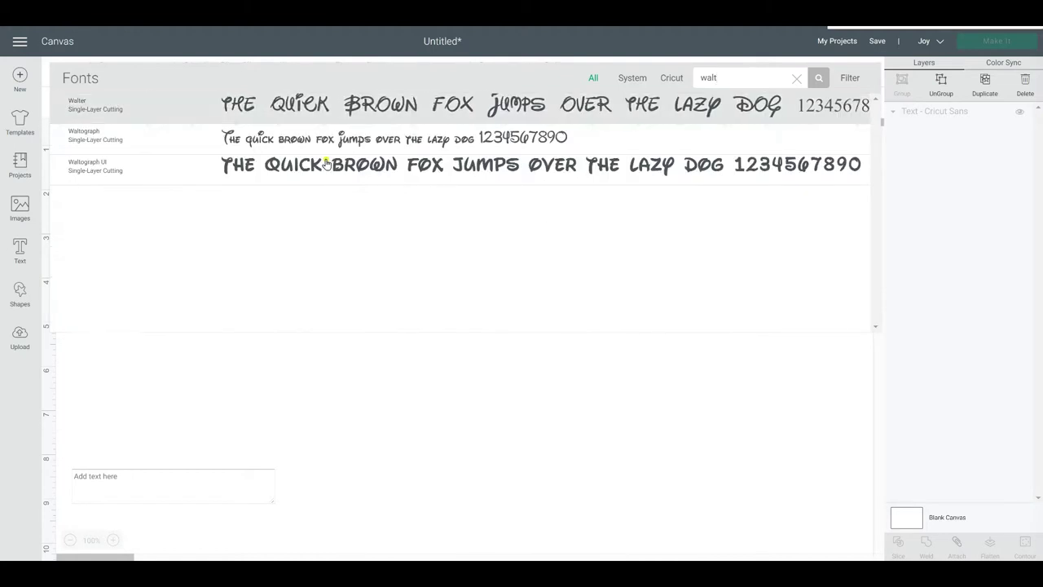
click(340, 109)
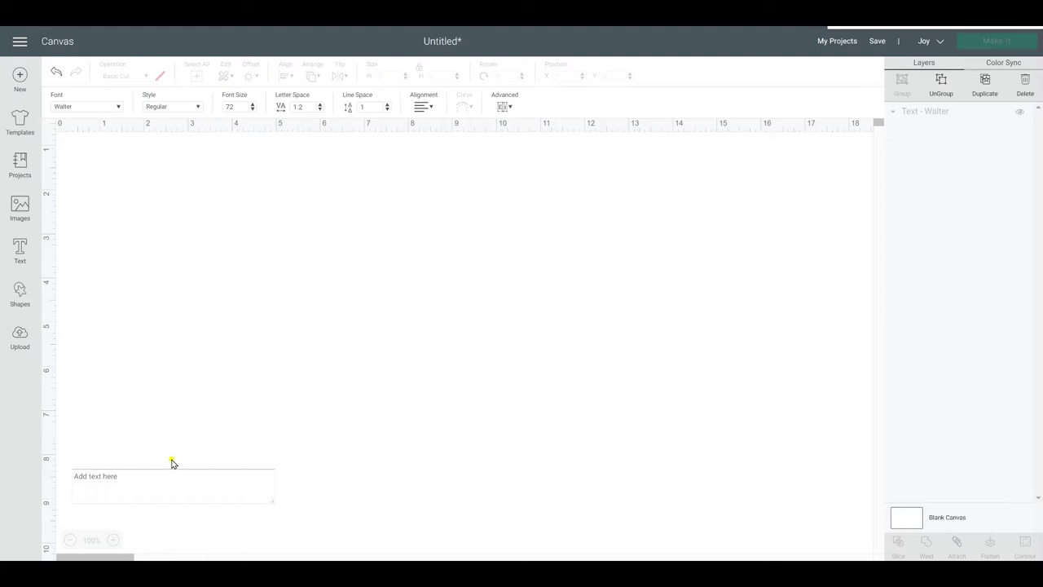
Enter the first name as the text and tighten letter spacing from 1.2 to 0.4
click(138, 479)
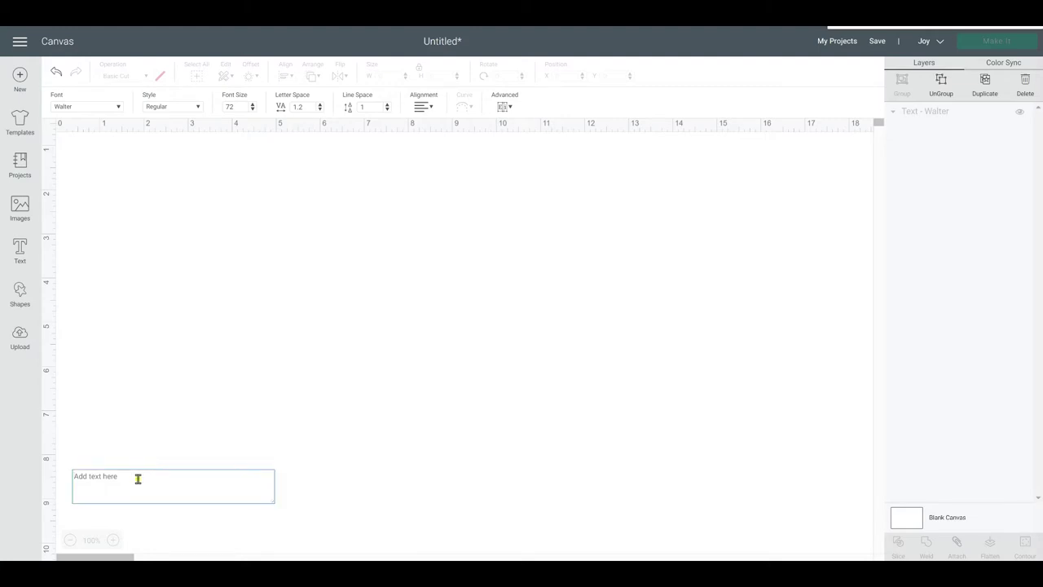
text(Gavin)
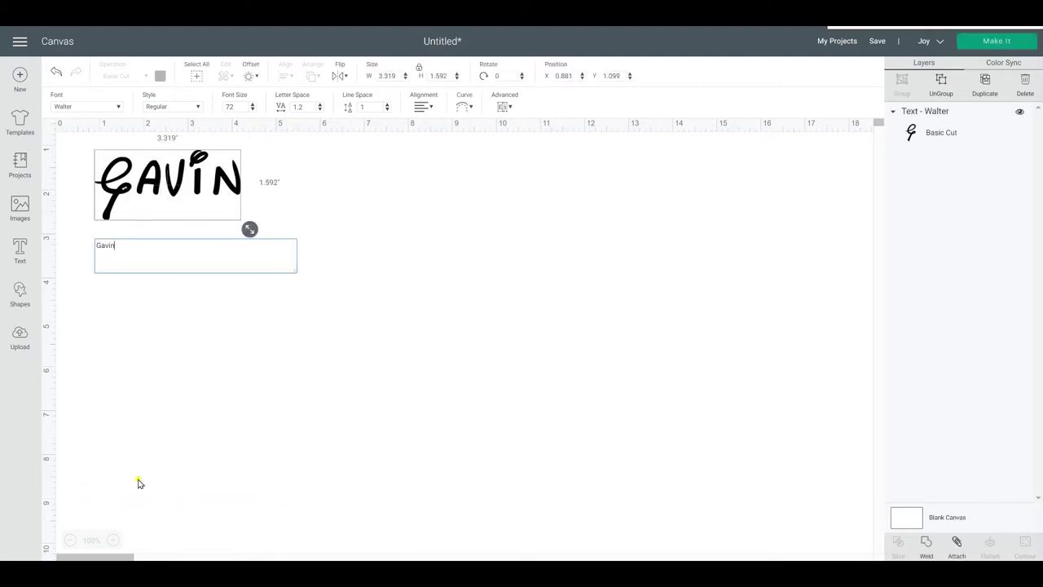
click(320, 111)
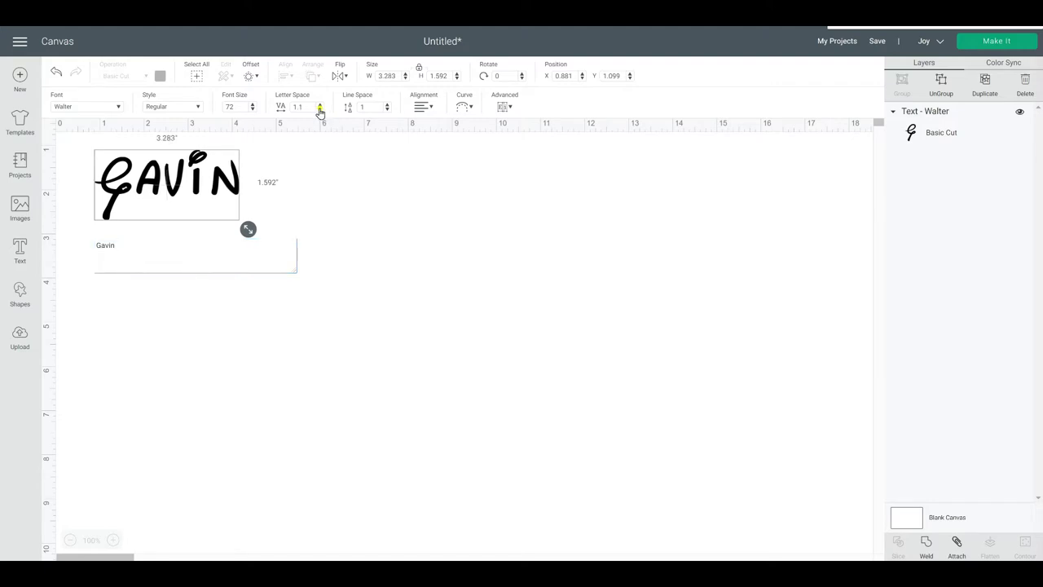
click(319, 111)
click(319, 111)
click(319, 110)
click(319, 111)
click(320, 111)
click(319, 111)
click(320, 112)
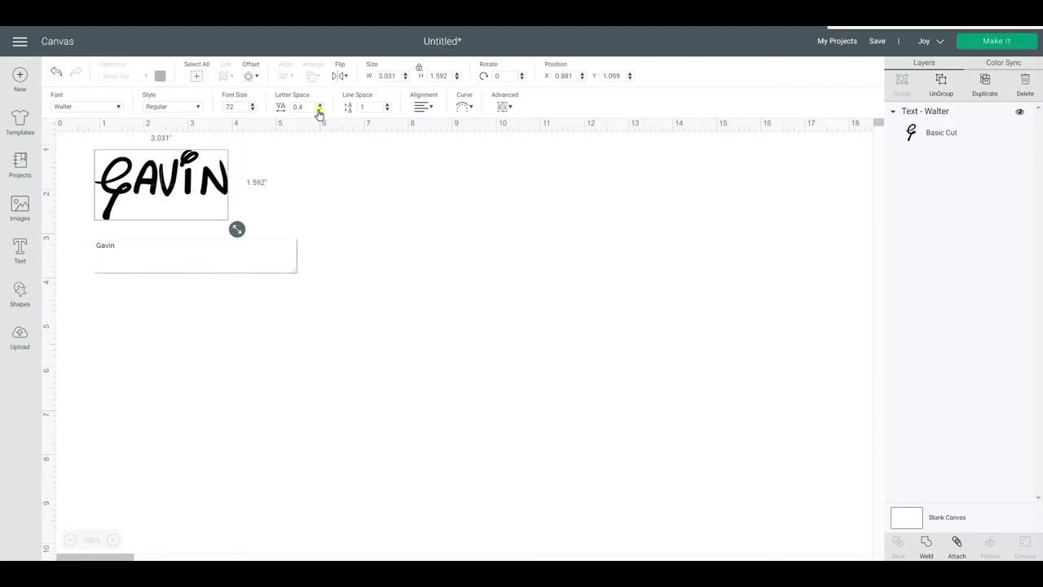
click(277, 172)
Ungroup the name into separate letters and nudge the N one step left
click(202, 189)
right_click(199, 194)
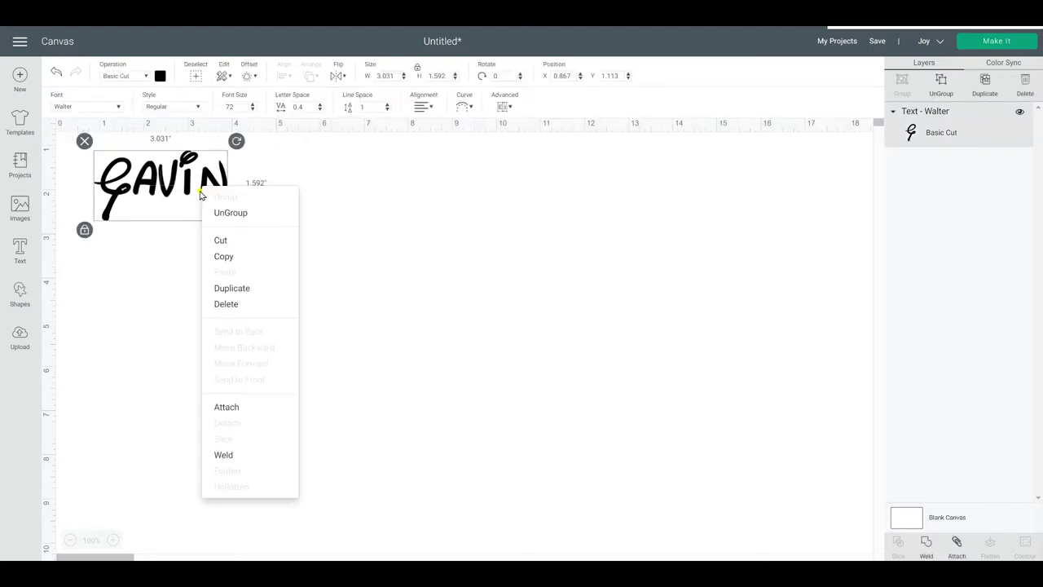
click(229, 213)
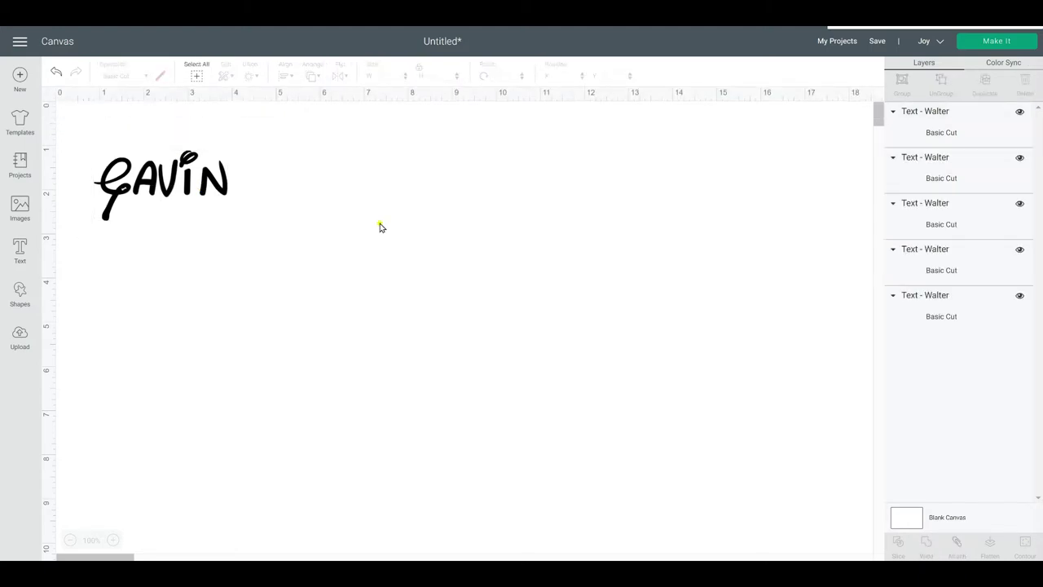
click(226, 194)
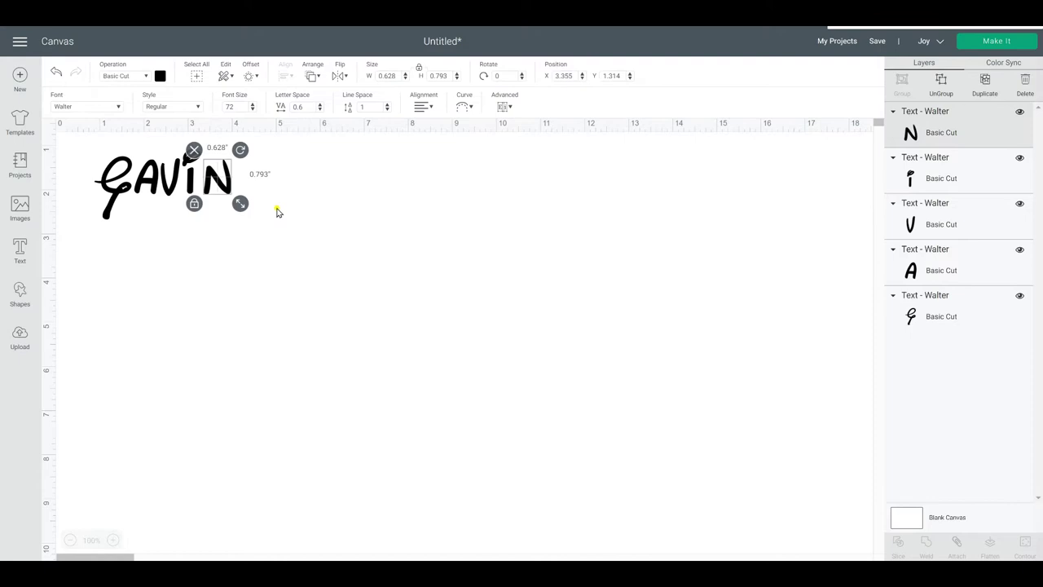
key(Left)
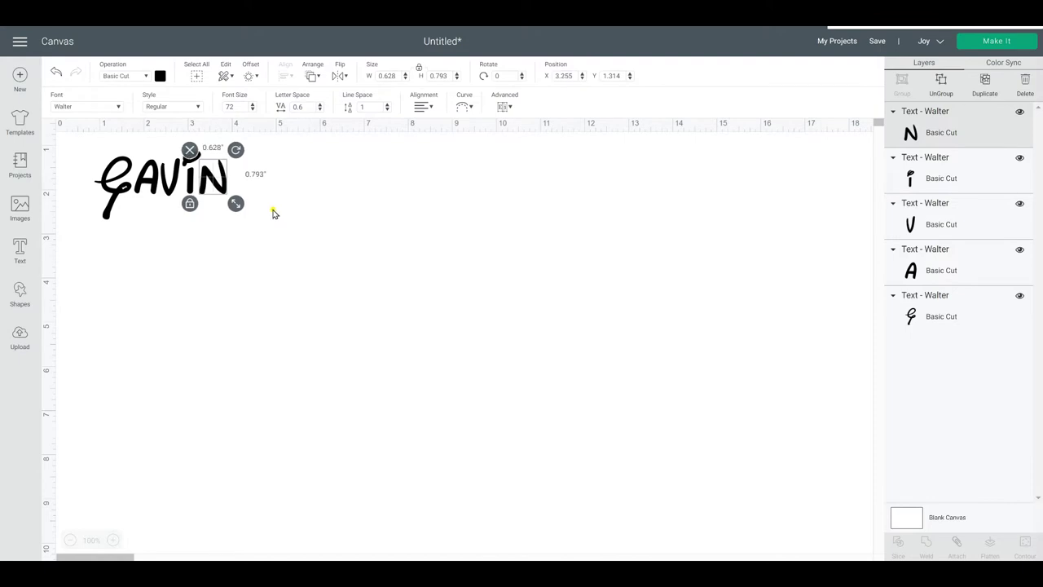
click(259, 256)
Group all five letters and weld them into one 3.002 × 1.592 in Weld Result
drag(136, 157, 92, 143)
right_click(192, 199)
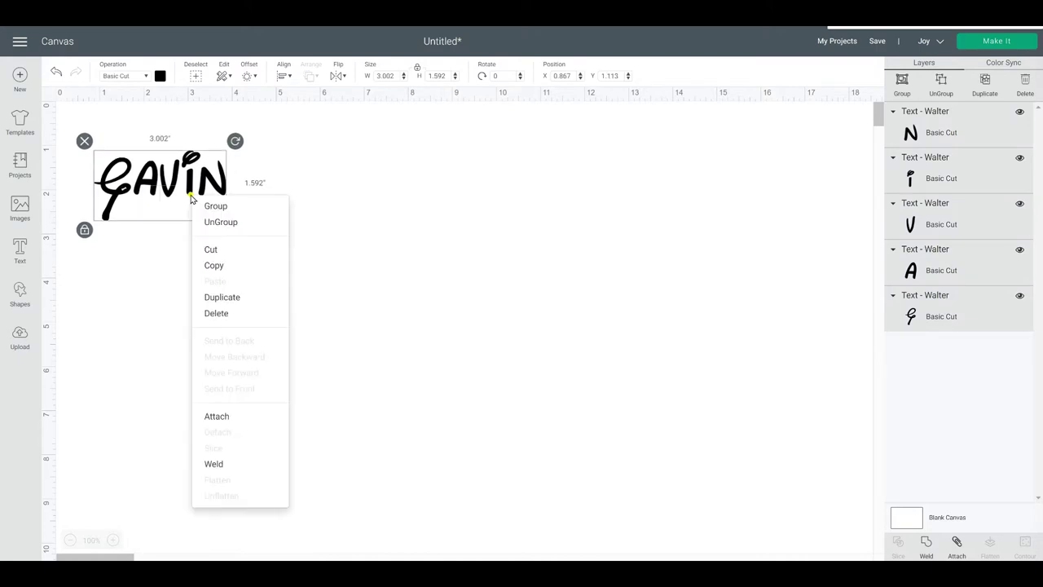
click(216, 208)
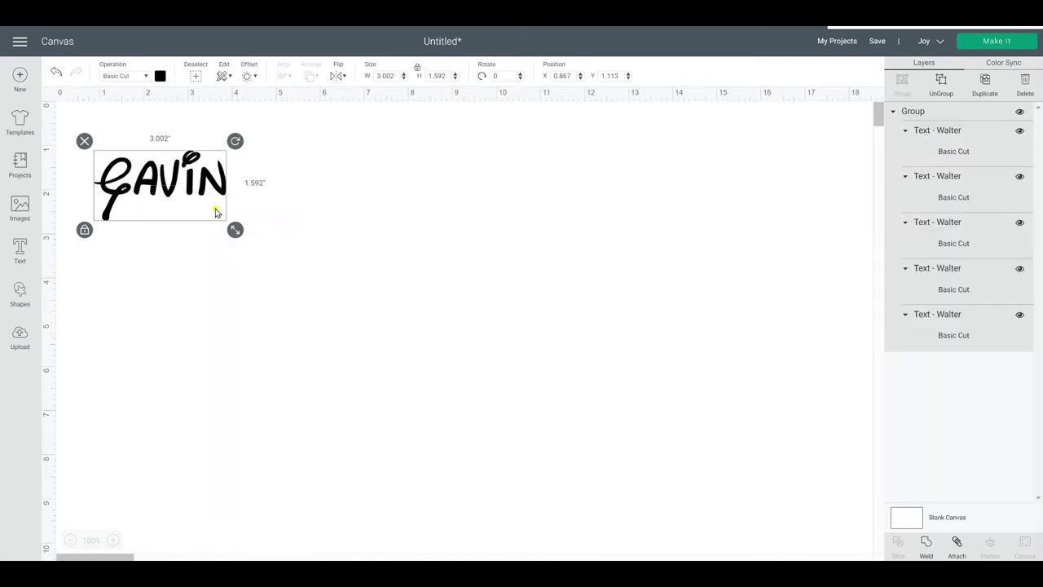
click(926, 544)
click(176, 187)
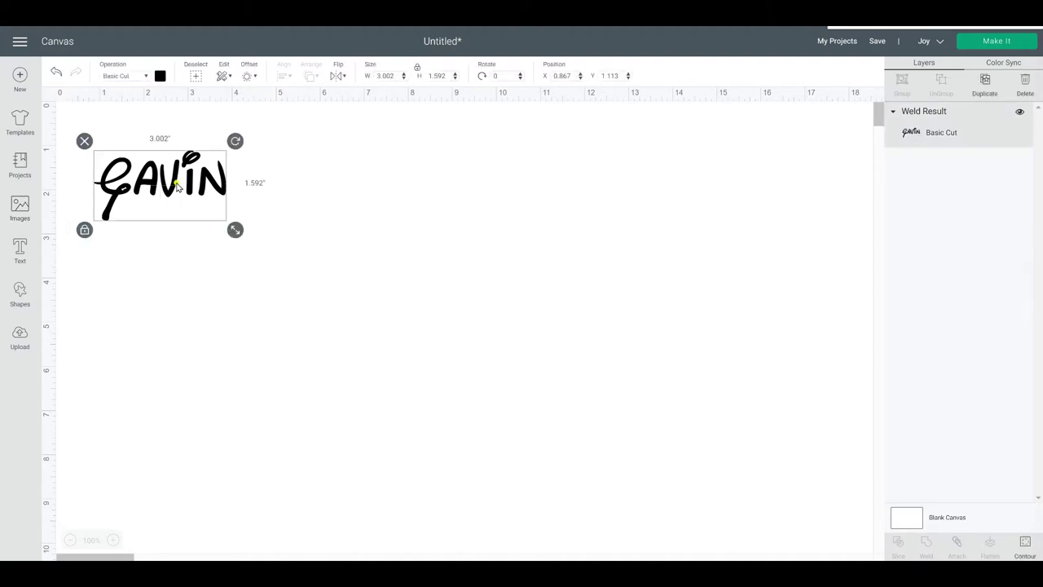
Resize the welded name to 1.75 in tall (3.3 in wide) and move it slightly up
click(394, 75)
click(442, 75)
key(Return)
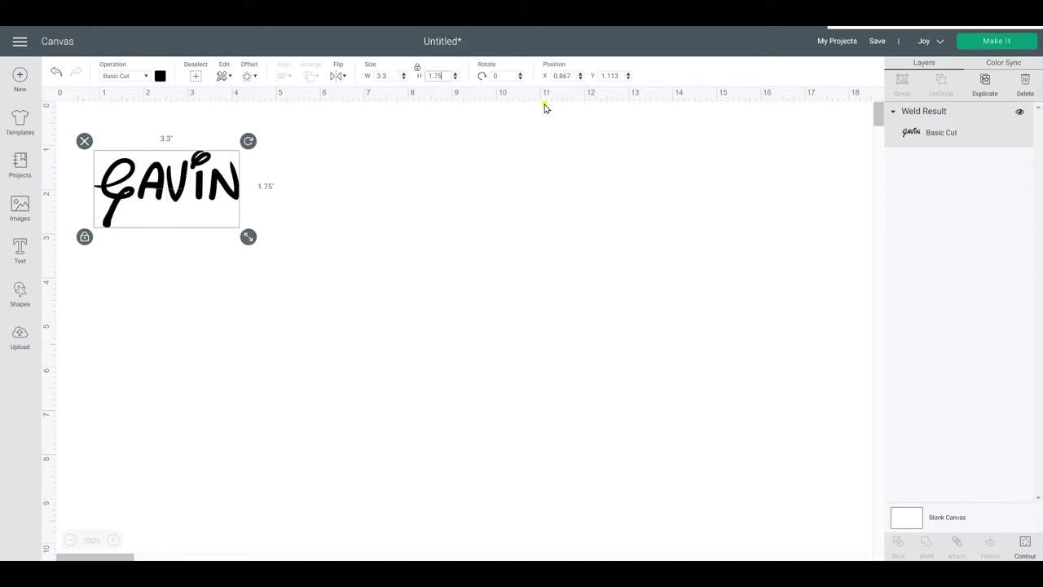
drag(187, 195, 187, 180)
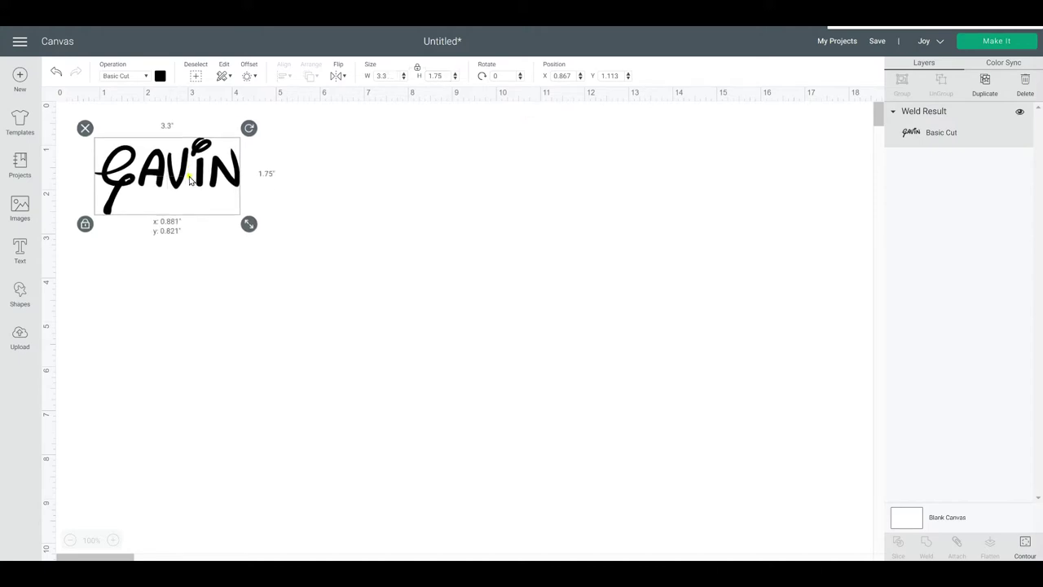
click(477, 273)
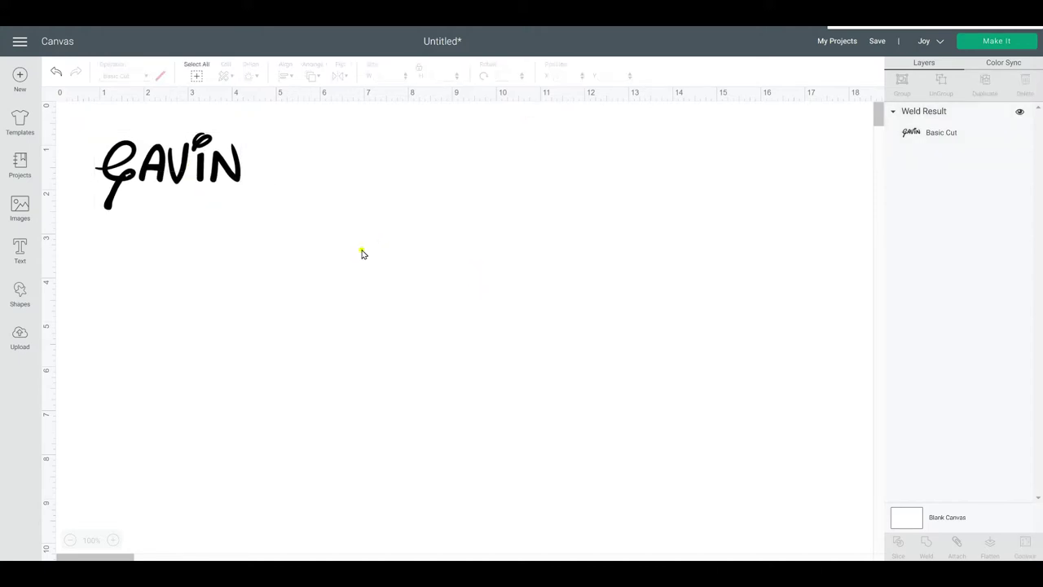
Load the design on a mat, mirror it, and shift it slightly right on the mat
click(988, 41)
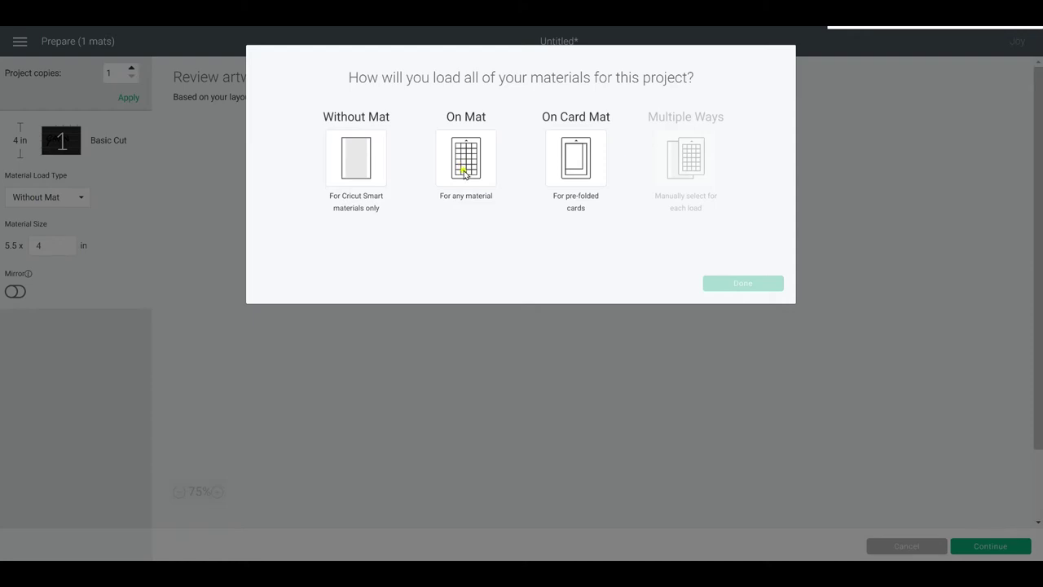
click(465, 173)
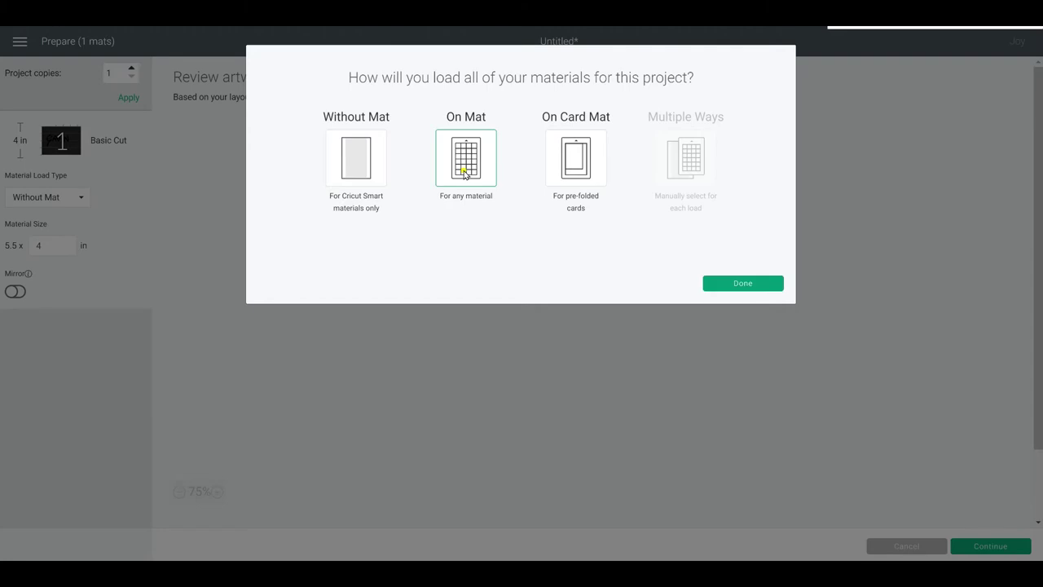
click(740, 285)
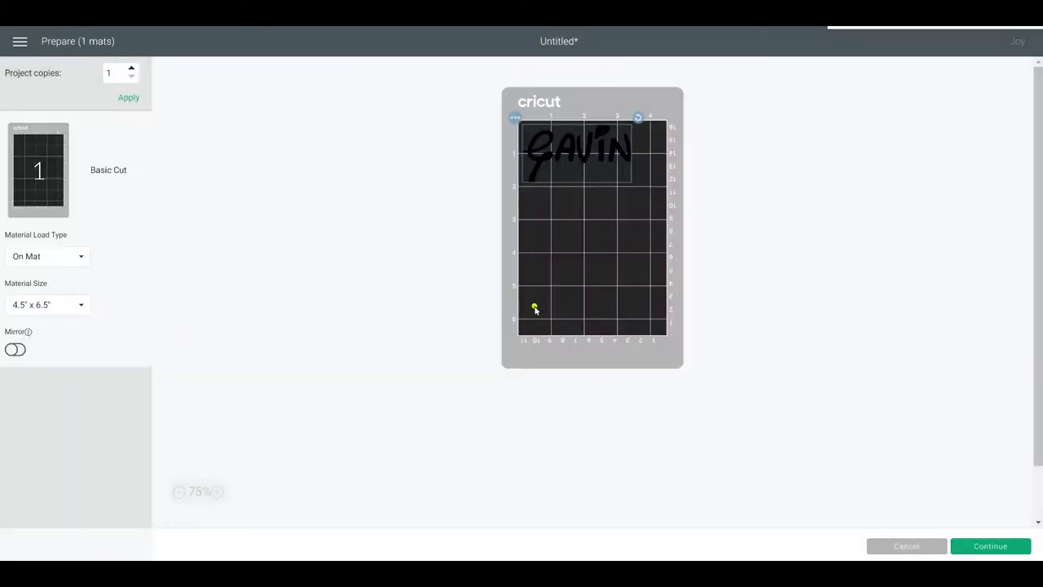
click(16, 350)
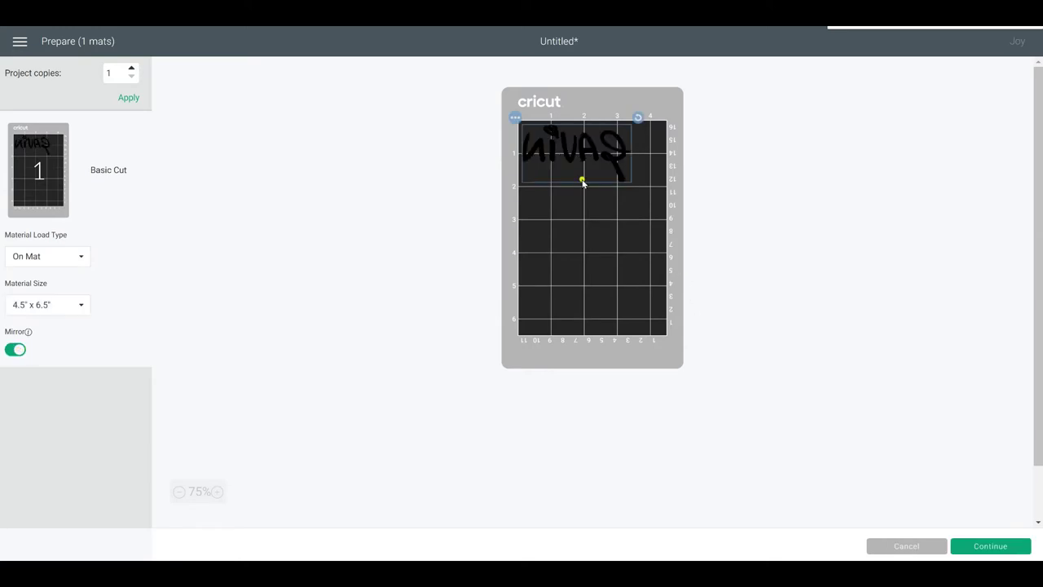
drag(578, 166, 586, 168)
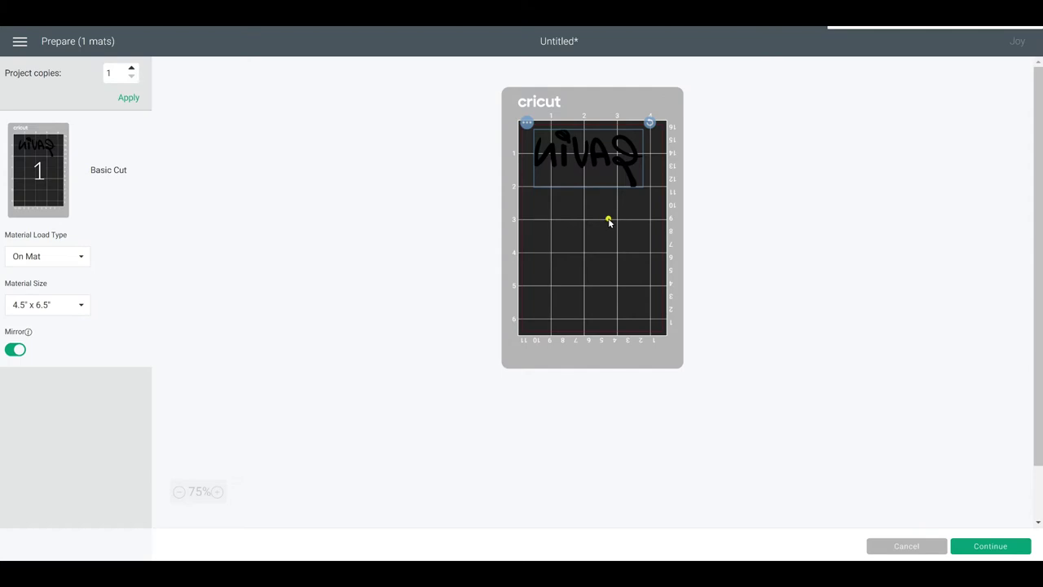
click(996, 545)
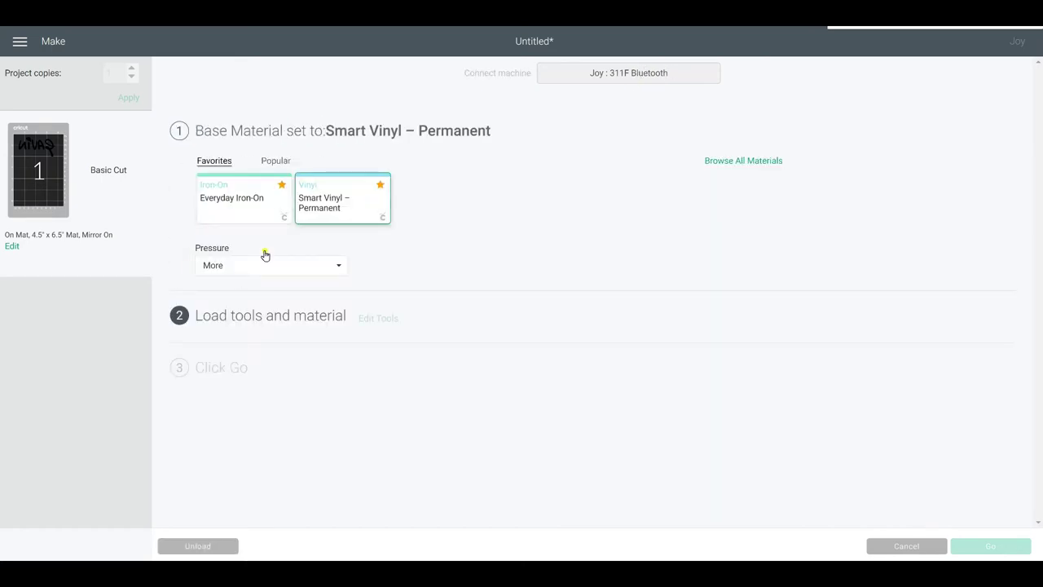
Choose Everyday Iron-On from the full materials list as the base material
click(275, 162)
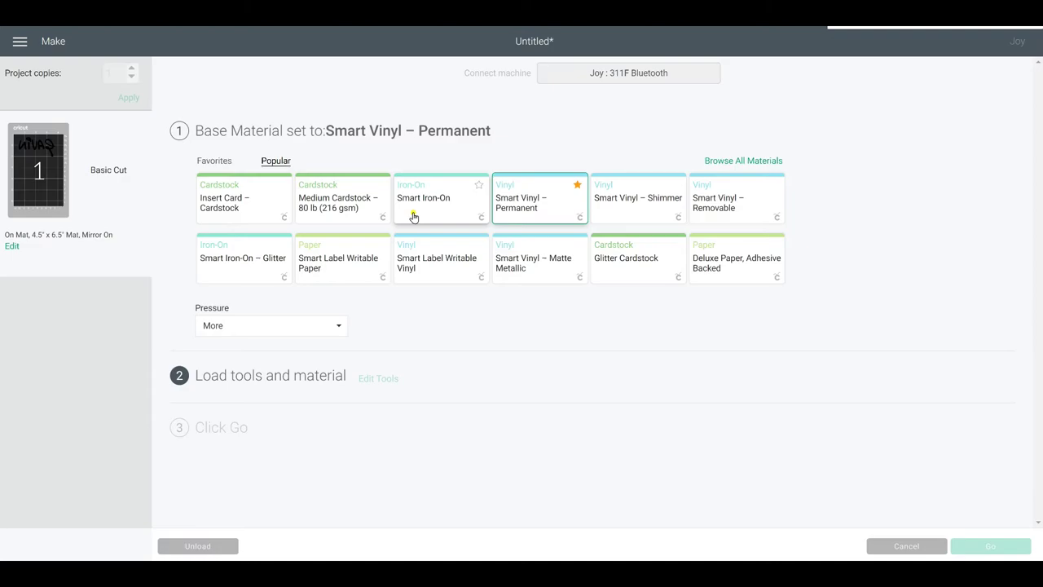
click(758, 160)
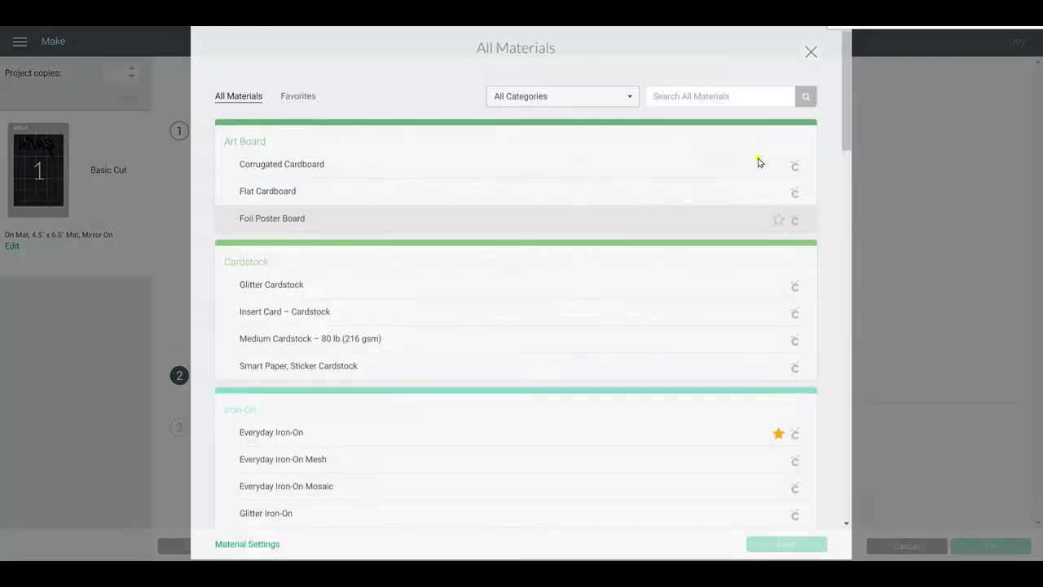
scroll(495, 231, down, 3)
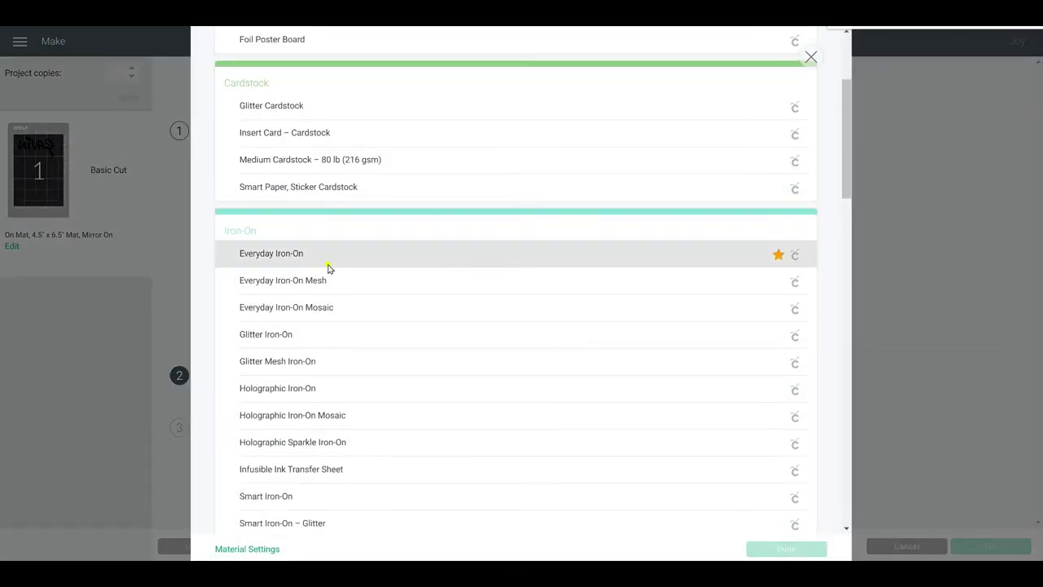
click(323, 259)
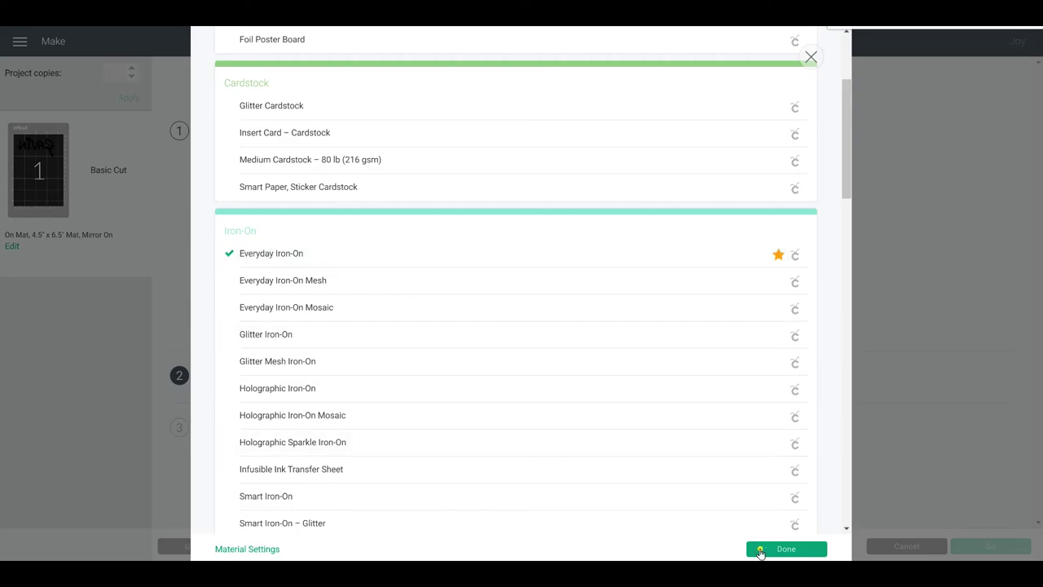
click(760, 550)
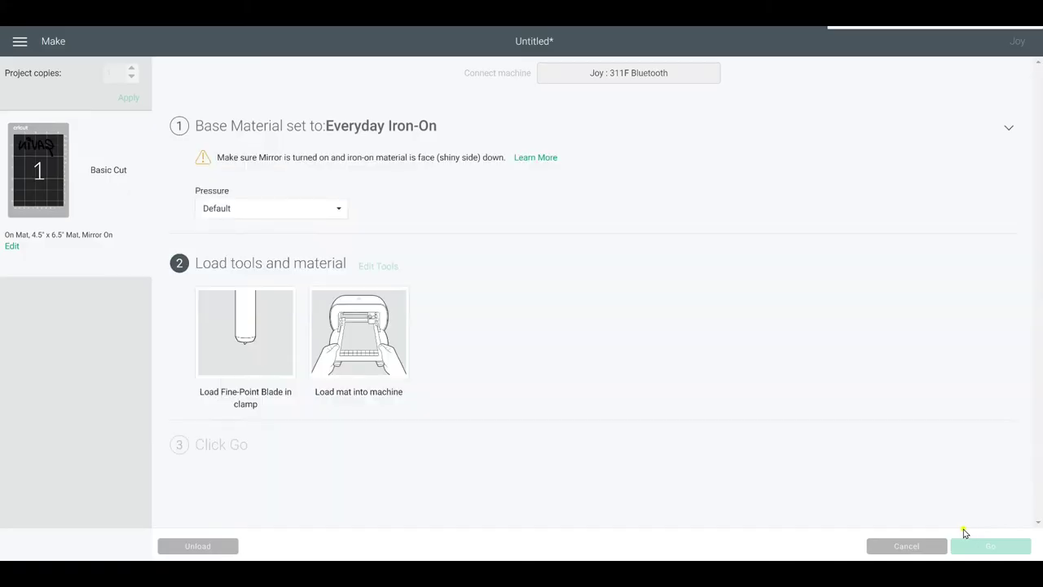